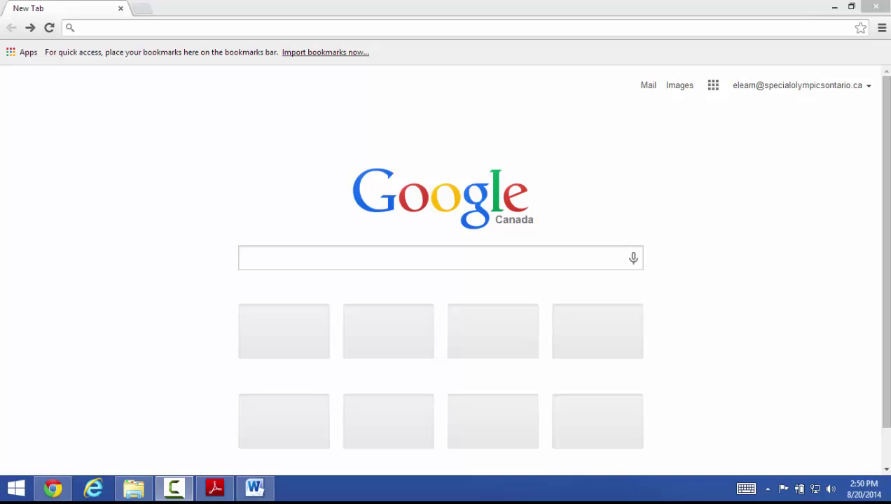
- Enter the address info.specialolympicsontario.ca in the new tab's address bar
{"action": "left_click", "coordinate": [338, 27]}
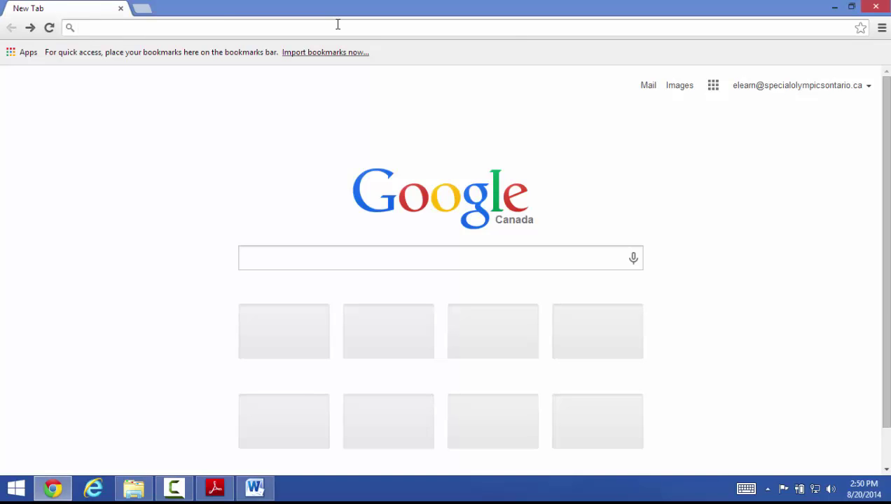
{"action": "type", "text": "info.specialolympicsontario.ca"}
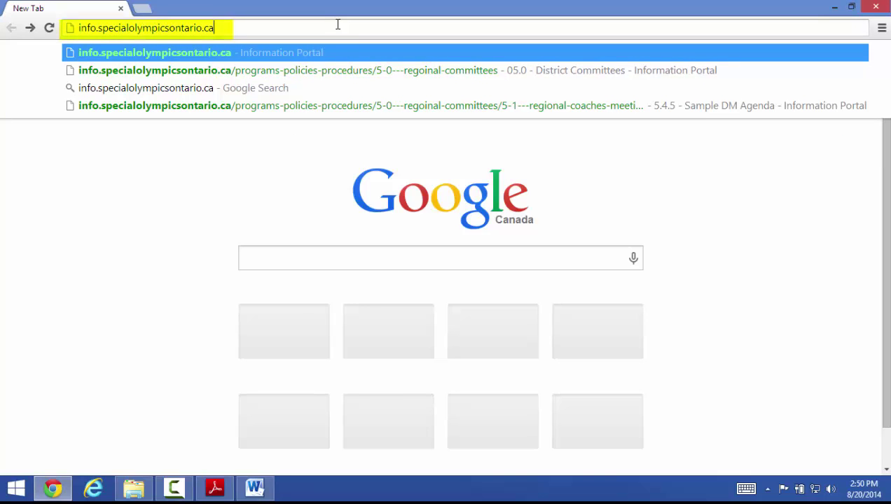
- Load the Information Portal, go to Forms Available Online, and scroll down to the Finance forms
{"action": "key", "text": "Return"}
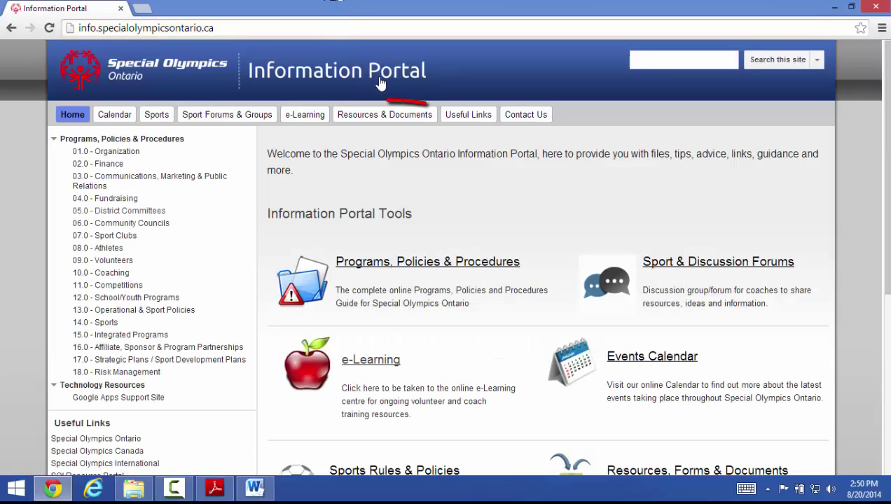
{"action": "mouse_move", "coordinate": [385, 114]}
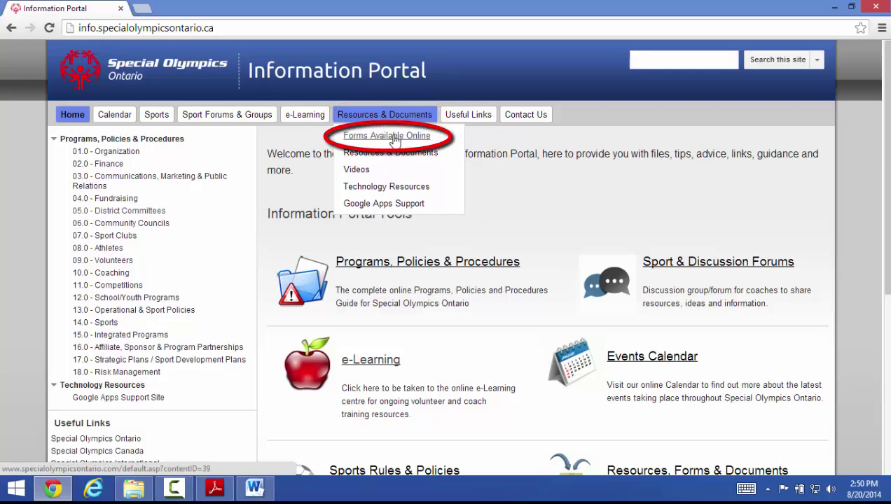
{"action": "left_click", "coordinate": [393, 138]}
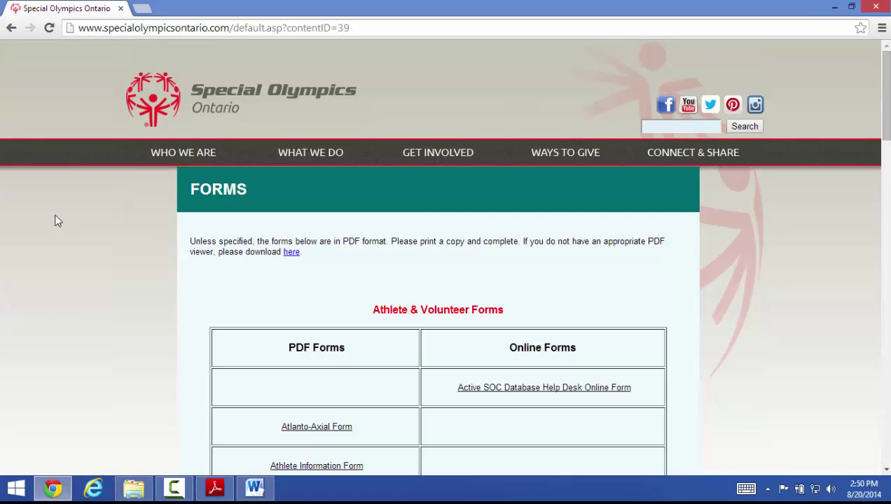
{"action": "scroll", "coordinate": [49, 210], "scroll_direction": "down", "scroll_amount": 1}
{"action": "scroll", "coordinate": [50, 211], "scroll_direction": "down", "scroll_amount": 2}
{"action": "scroll", "coordinate": [49, 211], "scroll_direction": "down", "scroll_amount": 5}
{"action": "scroll", "coordinate": [57, 209], "scroll_direction": "down", "scroll_amount": 1}
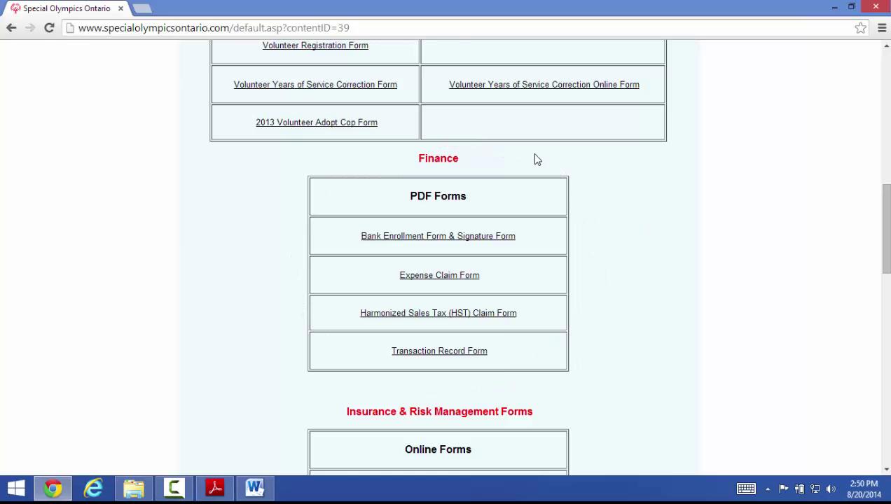
- Open the Transaction Record Form PDF and try its deposit checkbox, Account No., Date and Torch Run fields
{"action": "left_click", "coordinate": [463, 357]}
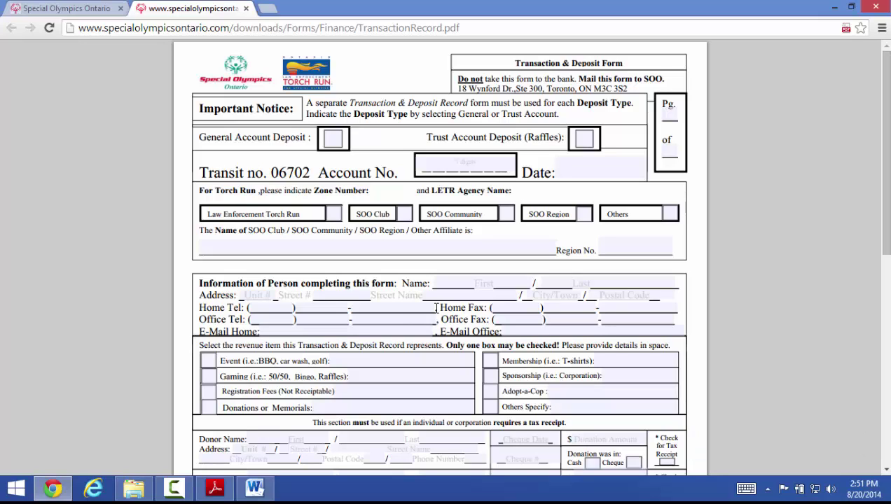
{"action": "key", "text": "F10"}
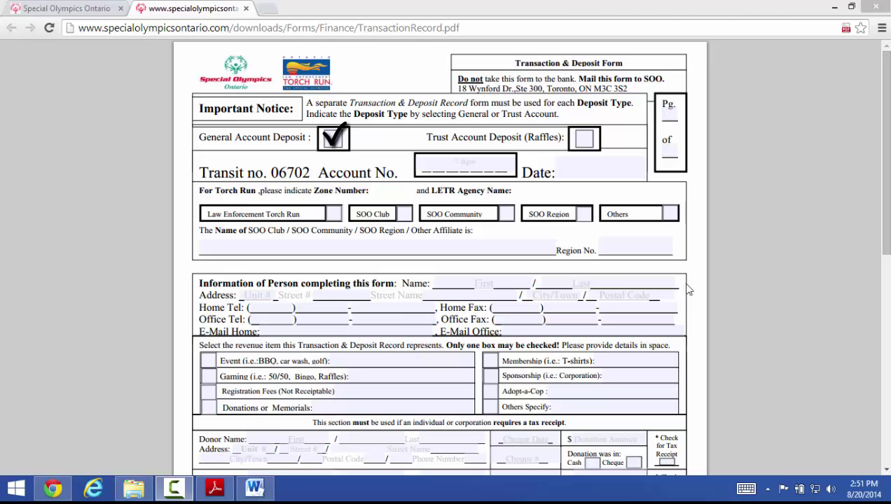
{"action": "left_click", "coordinate": [585, 138]}
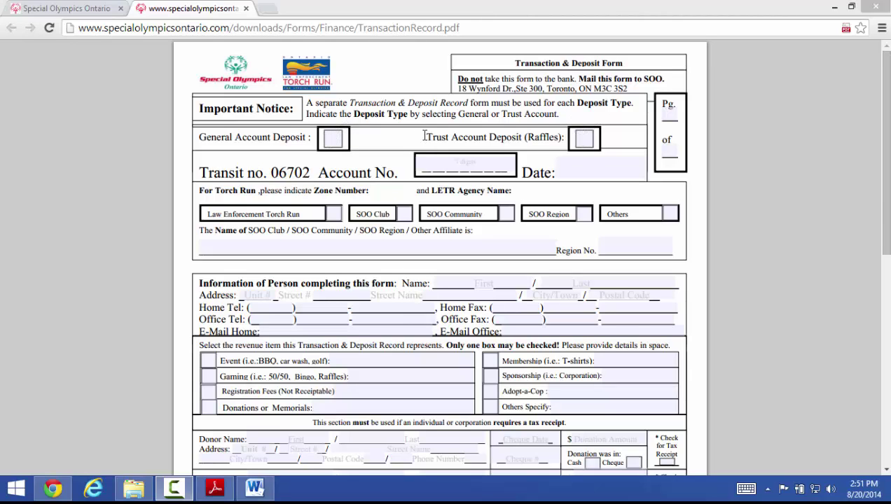
{"action": "left_click", "coordinate": [418, 173]}
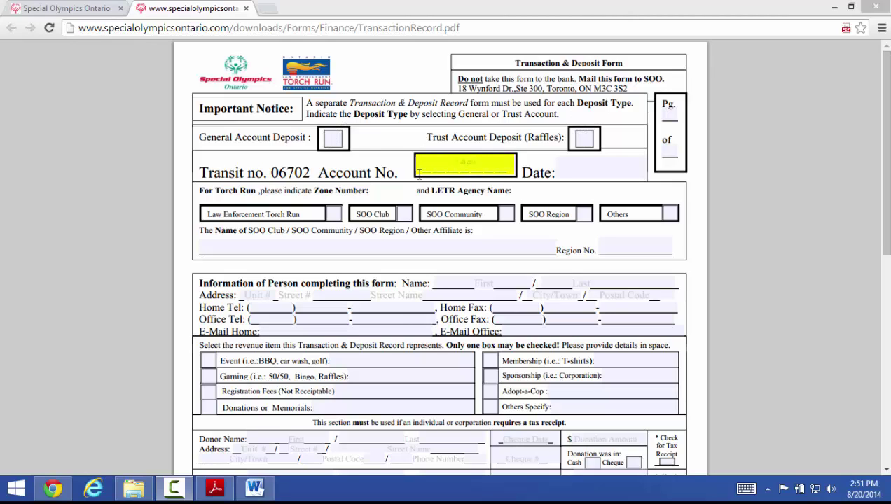
{"action": "left_click", "coordinate": [573, 172]}
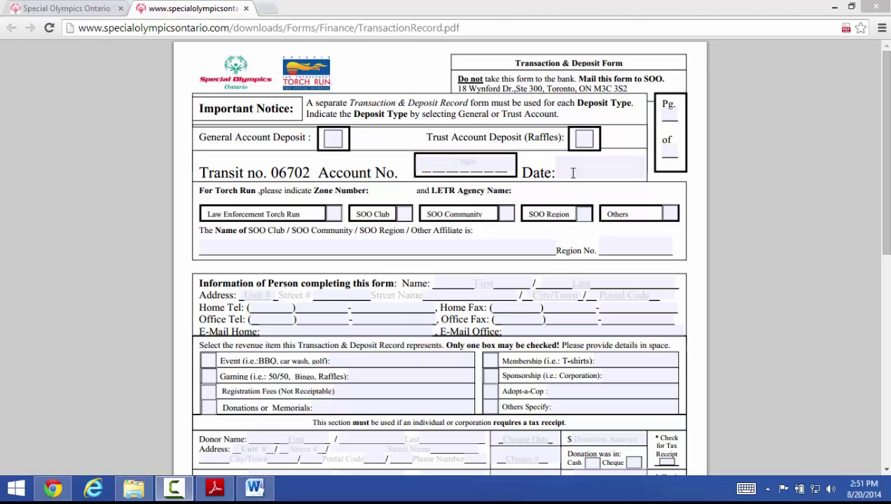
{"action": "left_click", "coordinate": [303, 213]}
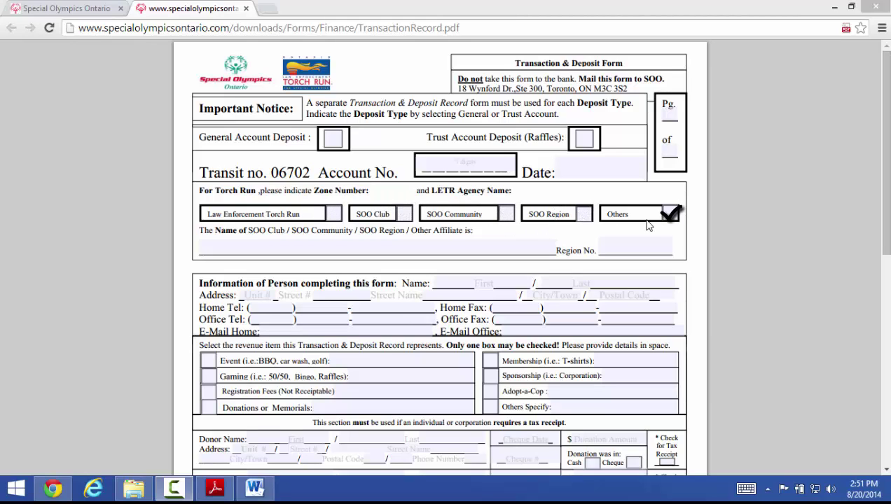
{"action": "key", "text": "Tab"}
- Select the Donations or Memorials field and scroll down to the donor name rows
{"action": "left_click", "coordinate": [359, 413]}
{"action": "scroll", "coordinate": [359, 414], "scroll_direction": "down", "scroll_amount": 5}
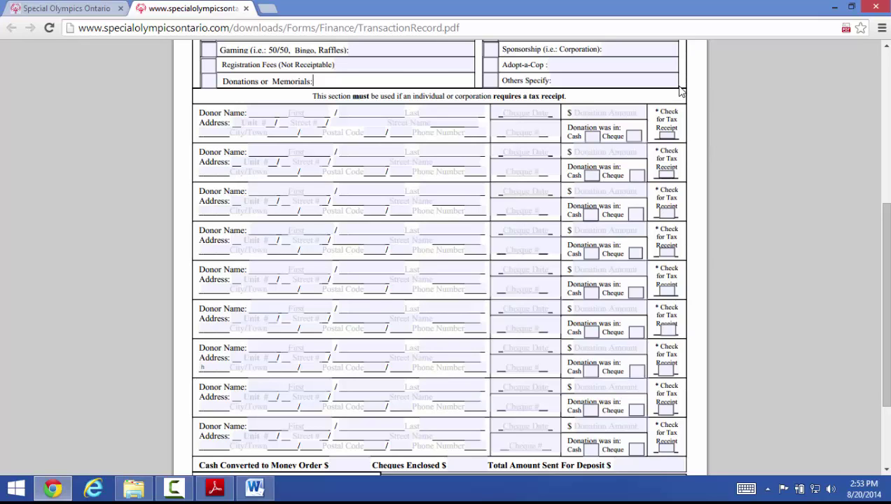
- Scroll to the form's totals, signature, Notes and Office Use sections at the bottom
{"action": "scroll", "coordinate": [500, 223], "scroll_direction": "down", "scroll_amount": 3}
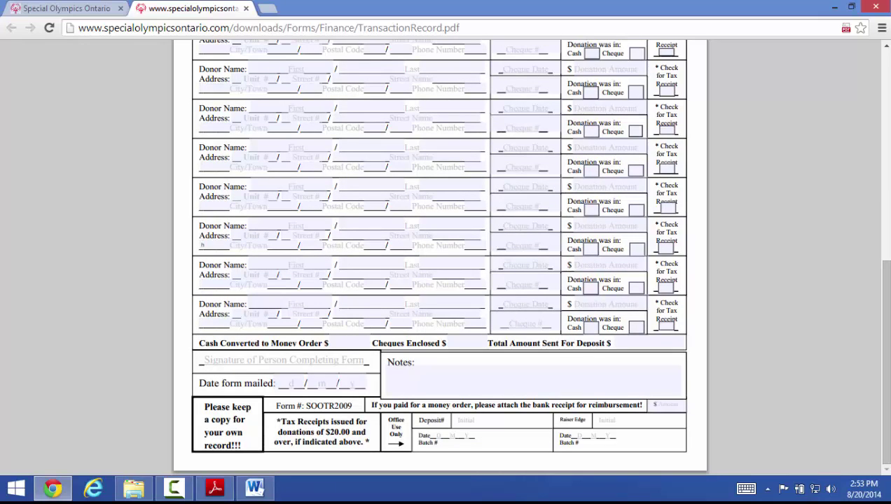